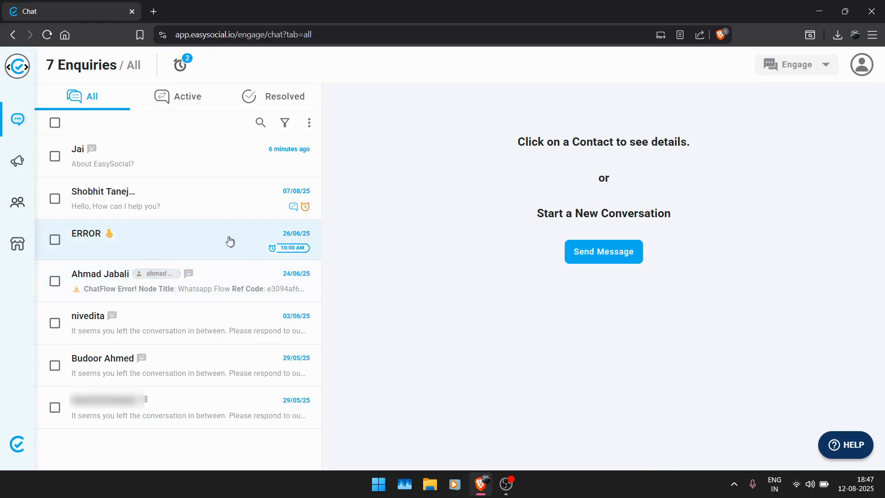
Open the "Hello, How can I help you?" conversation, choose the initiate_conversation template and enable automatic re-sending.
{"action": "left_click", "coordinate": [170, 208]}
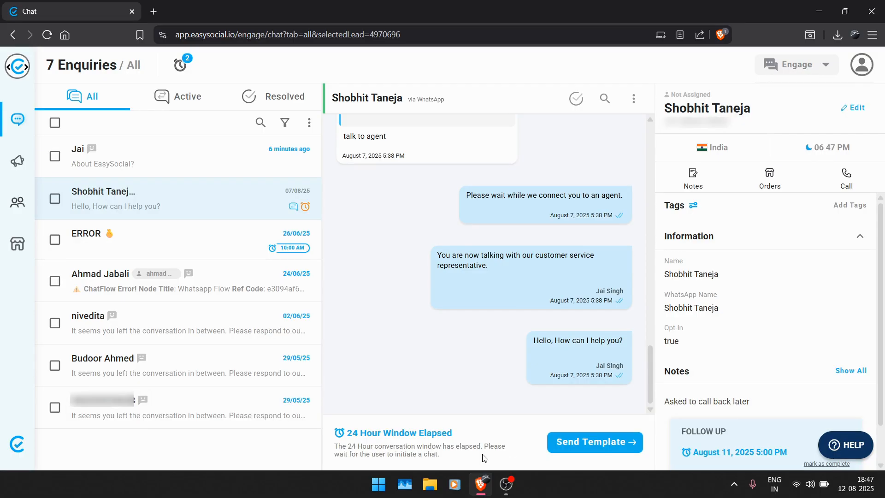
{"action": "left_click", "coordinate": [574, 443]}
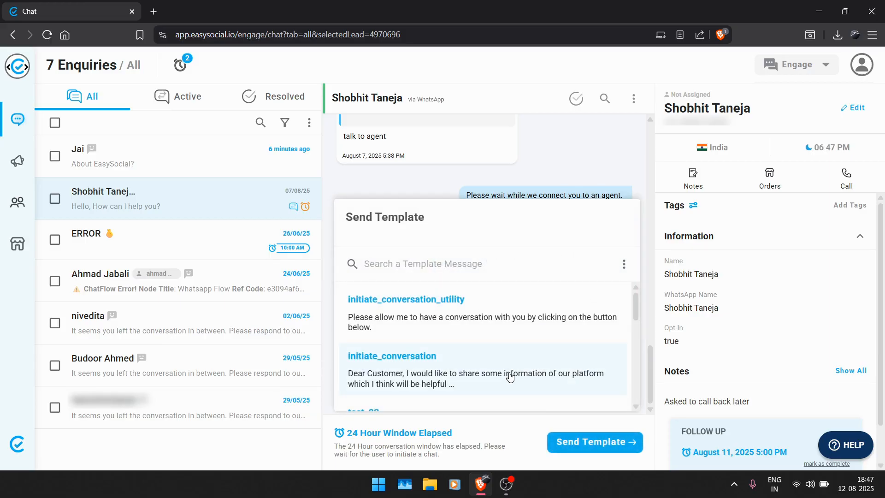
{"action": "left_click", "coordinate": [510, 377]}
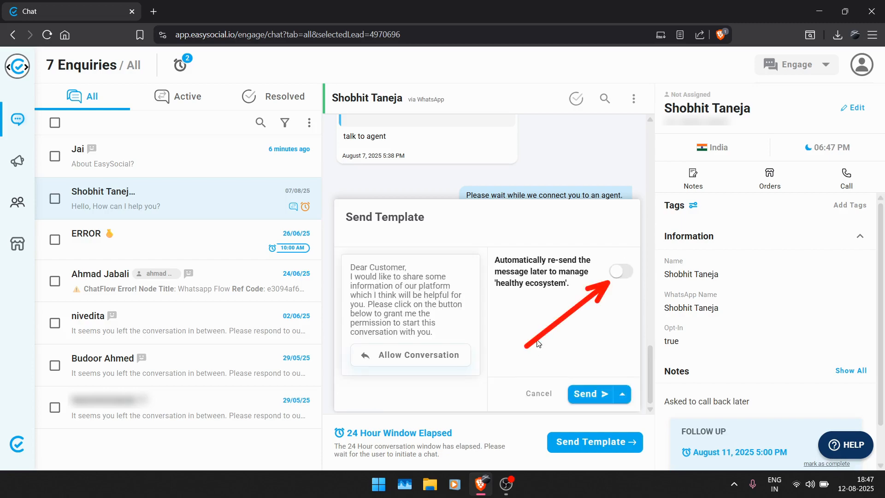
{"action": "left_click", "coordinate": [619, 273]}
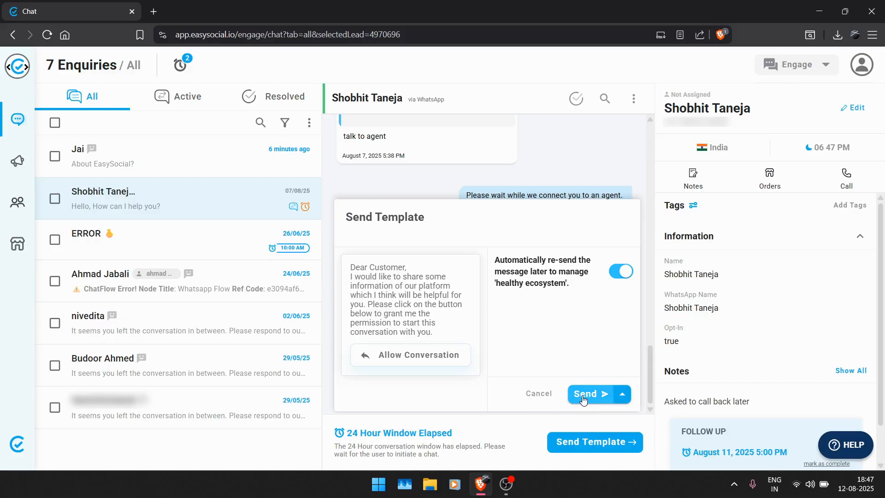
Set up a scheduled send for the template message with August 15, 2025 as the date.
{"action": "left_click", "coordinate": [622, 395]}
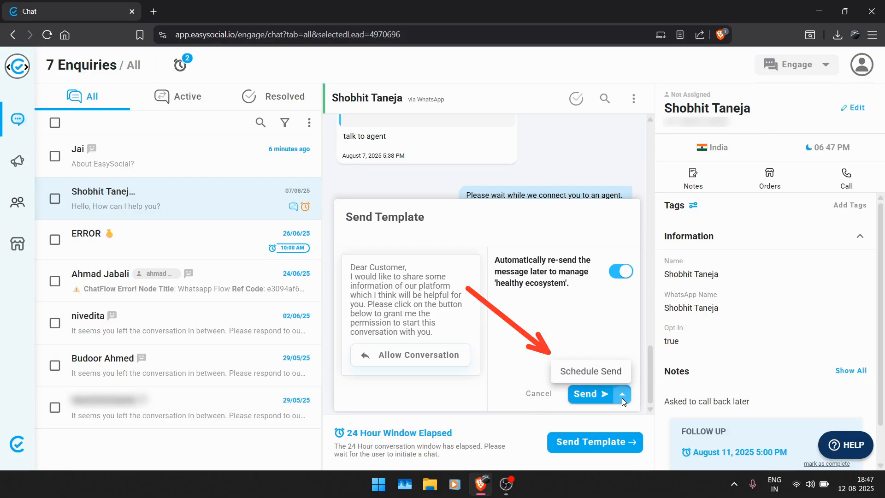
{"action": "left_click", "coordinate": [622, 399]}
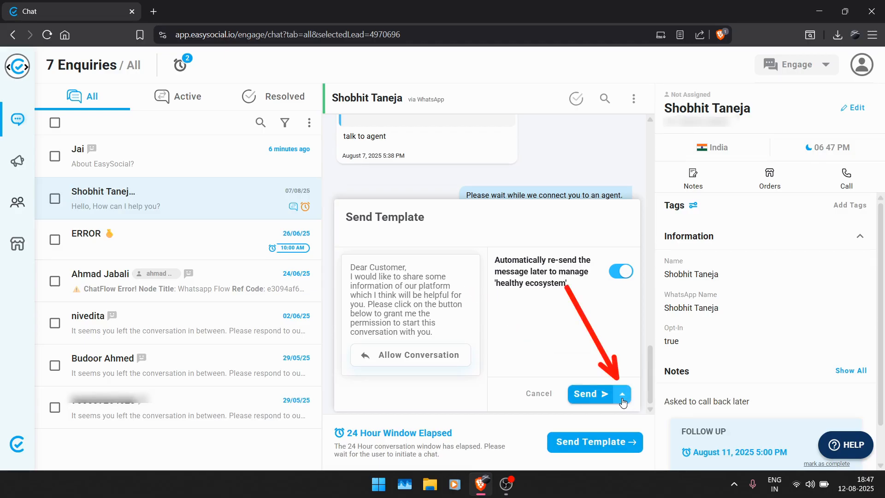
{"action": "left_click", "coordinate": [623, 397]}
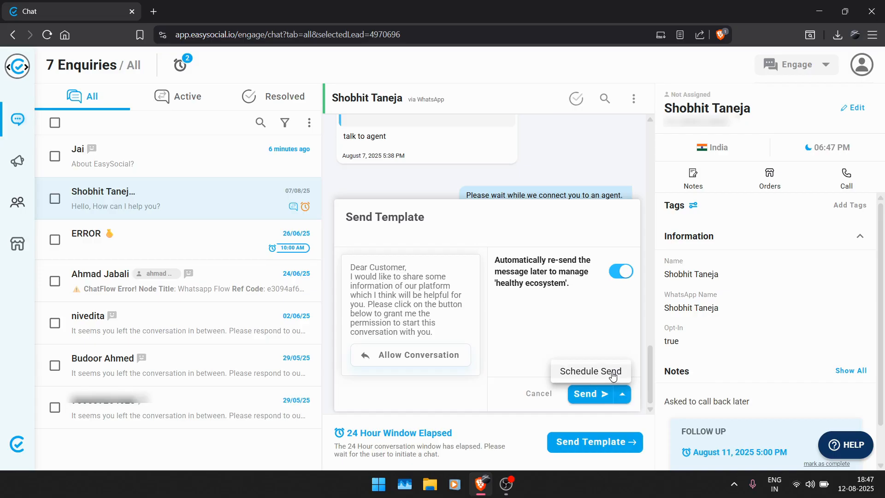
{"action": "left_click", "coordinate": [612, 376]}
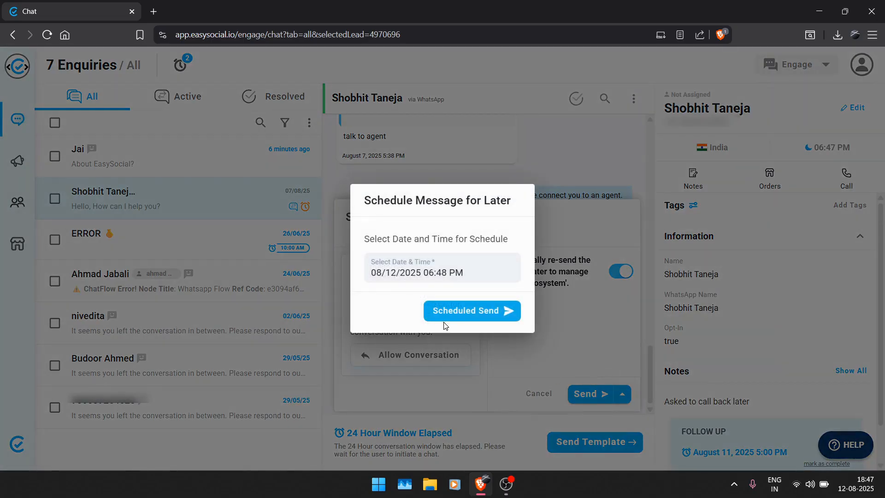
{"action": "left_click", "coordinate": [433, 275]}
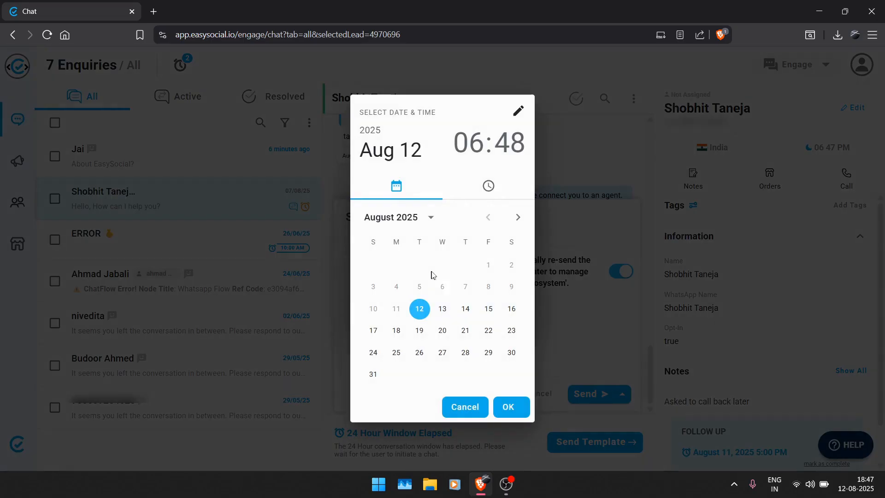
{"action": "left_click", "coordinate": [489, 309]}
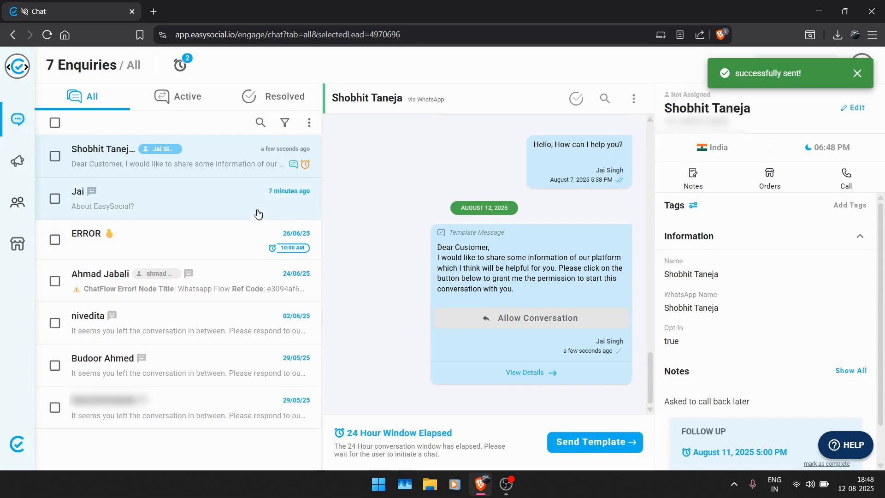
Take control of the "About EasySocial?" conversation from the chatbot, replacing "our customer service representative" with the agent's name in the handover message.
{"action": "left_click", "coordinate": [252, 208]}
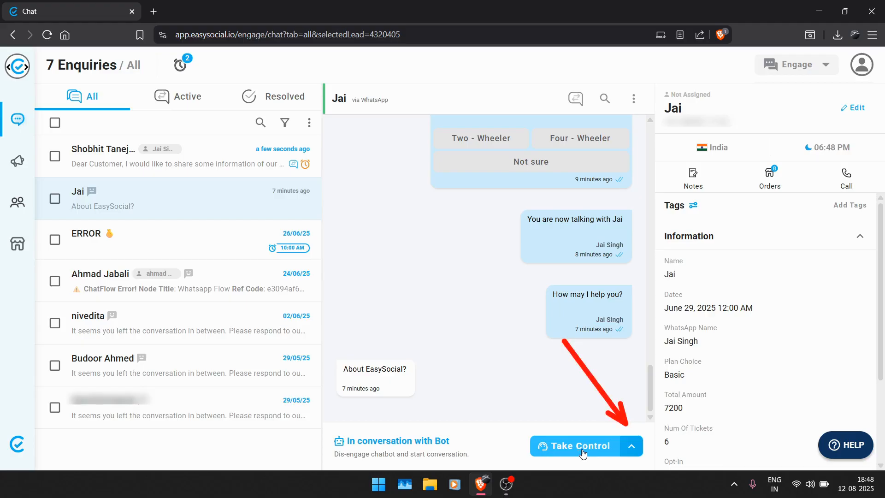
{"action": "left_click", "coordinate": [631, 447]}
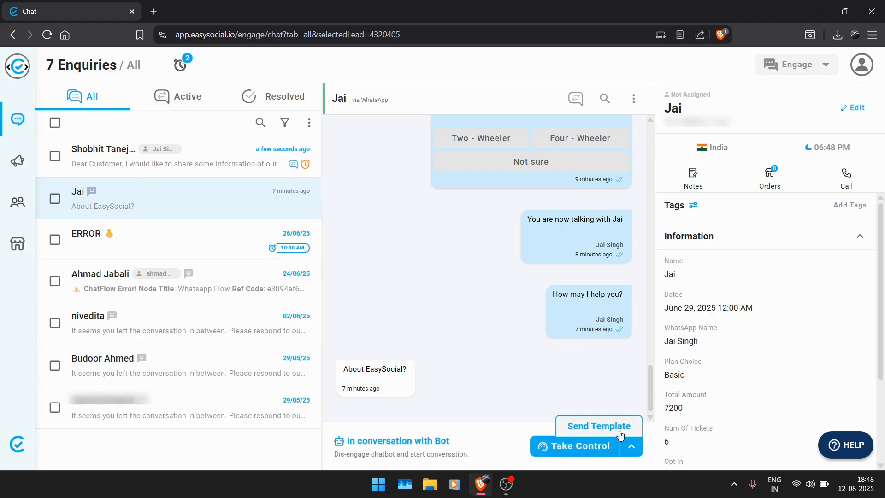
{"action": "left_click", "coordinate": [589, 432]}
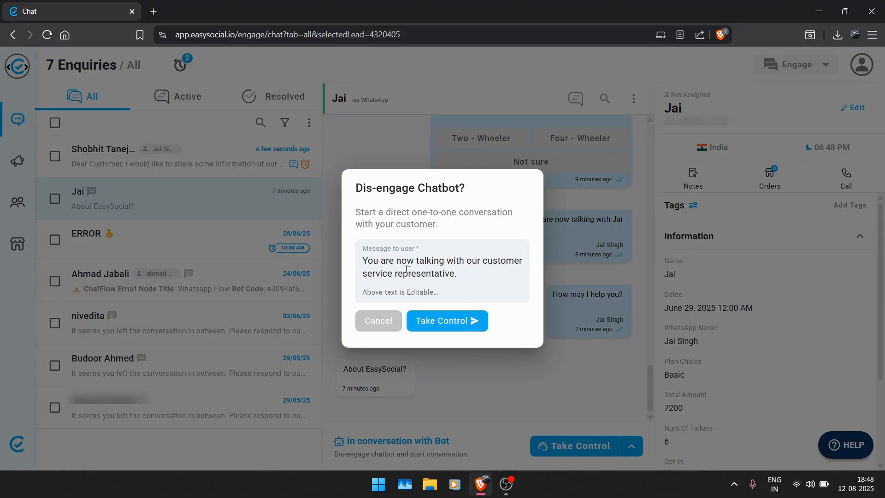
{"action": "key", "text": "BackSpace"}
{"action": "key", "text": "BackSpace"}
{"action": "key", "text": "BackSpace"}
{"action": "key", "text": "BackSpace"}
{"action": "key", "text": "BackSpace"}
{"action": "key", "text": "BackSpace"}
{"action": "key", "text": "BackSpace"}
{"action": "key", "text": "BackSpace"}
{"action": "key", "text": "BackSpace"}
{"action": "key", "text": "BackSpace"}
{"action": "key", "text": "BackSpace"}
{"action": "key", "text": "BackSpace"}
{"action": "key", "text": "BackSpace"}
{"action": "key", "text": "BackSpace"}
{"action": "key", "text": "BackSpace"}
{"action": "key", "text": "BackSpace"}
{"action": "key", "text": "BackSpace"}
{"action": "key", "text": "BackSpace"}
{"action": "key", "text": "BackSpace"}
{"action": "key", "text": "BackSpace"}
{"action": "type", "text": "Jai."}
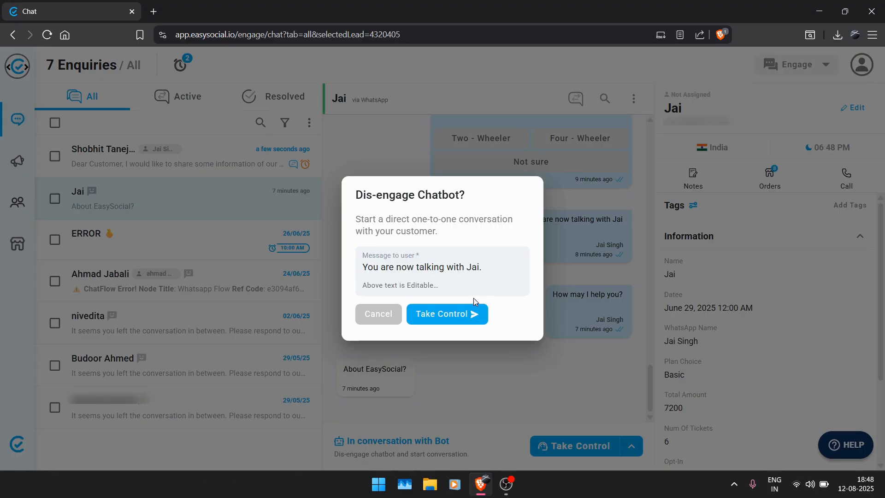
{"action": "left_click", "coordinate": [445, 324]}
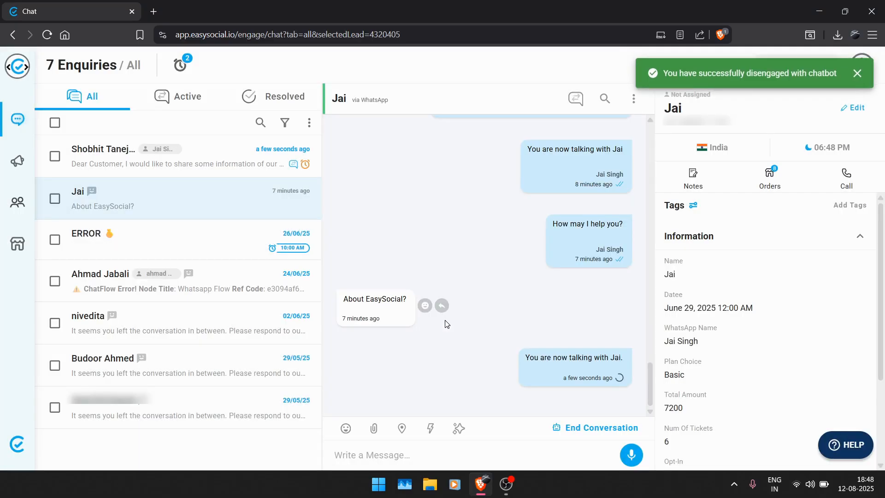
Look through the emoji, attachment and location options available for composing a message.
{"action": "left_click", "coordinate": [346, 429]}
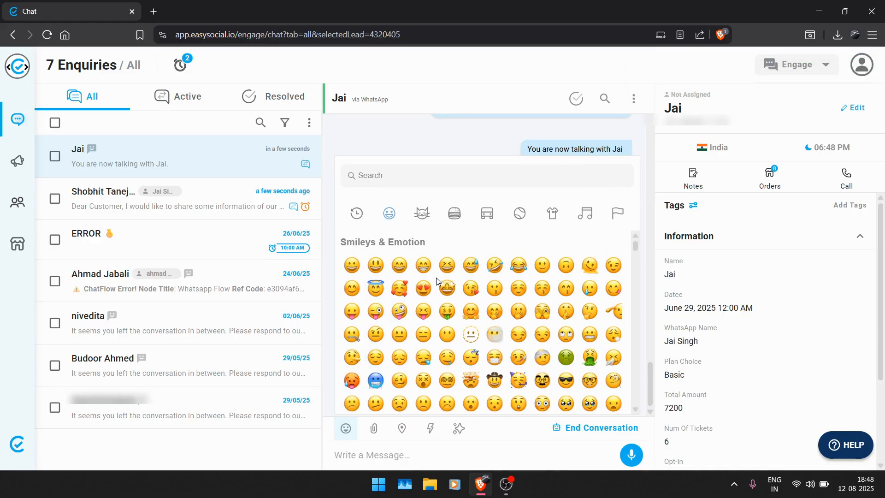
{"action": "left_click", "coordinate": [374, 429]}
{"action": "left_click", "coordinate": [374, 429]}
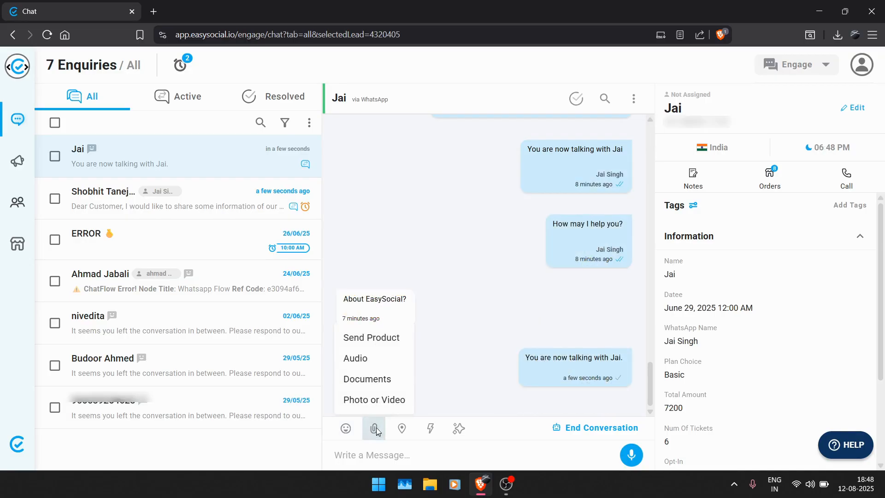
{"action": "left_click", "coordinate": [403, 431]}
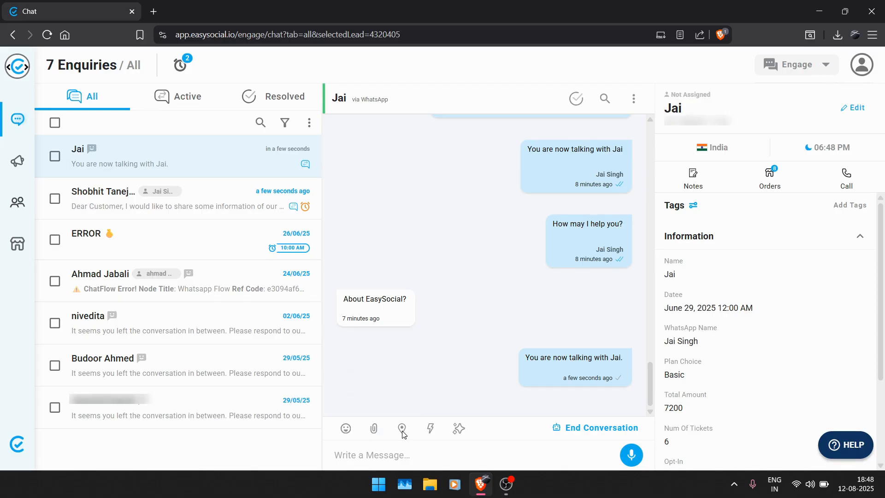
{"action": "left_click", "coordinate": [402, 431]}
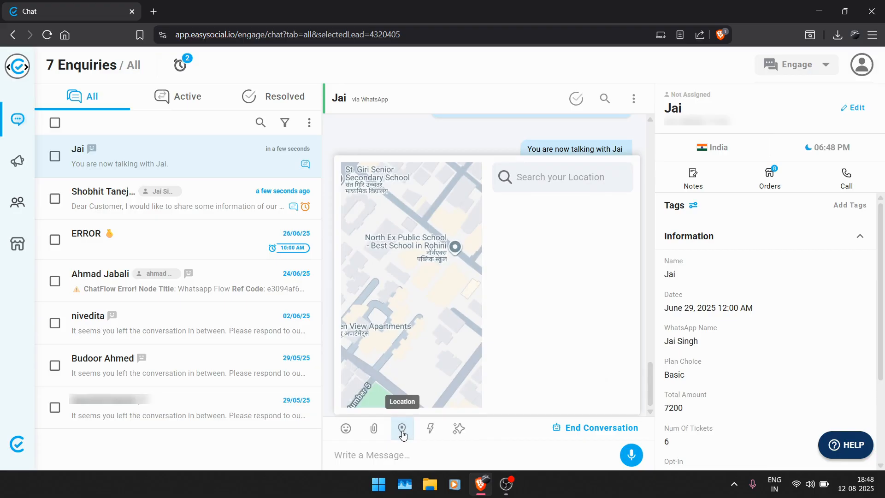
{"action": "left_click", "coordinate": [429, 432]}
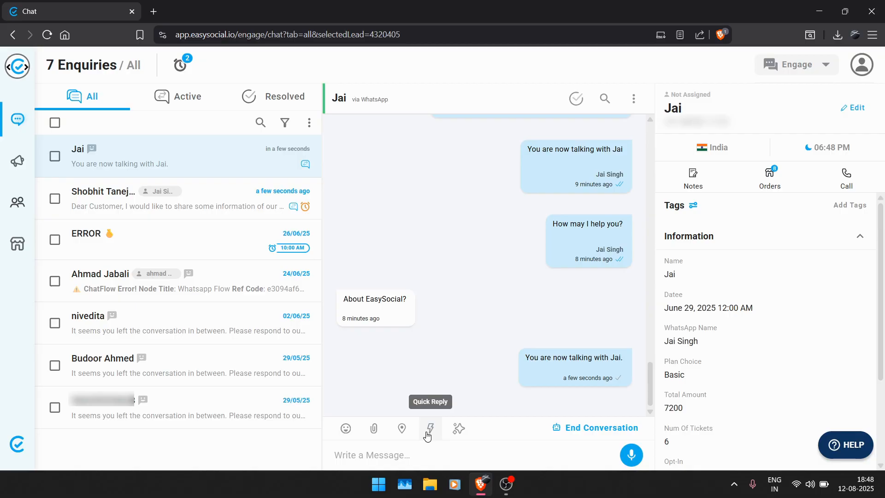
Create a quick reply with the shortcut /Greetings and the message "Hii, Greetings of the day, How may I help you?".
{"action": "left_click", "coordinate": [428, 434]}
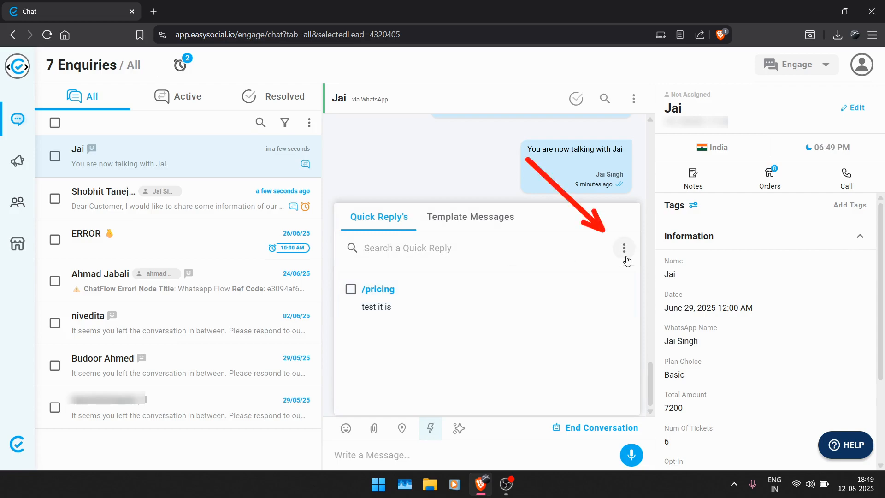
{"action": "left_click", "coordinate": [625, 258]}
{"action": "left_click", "coordinate": [588, 255]}
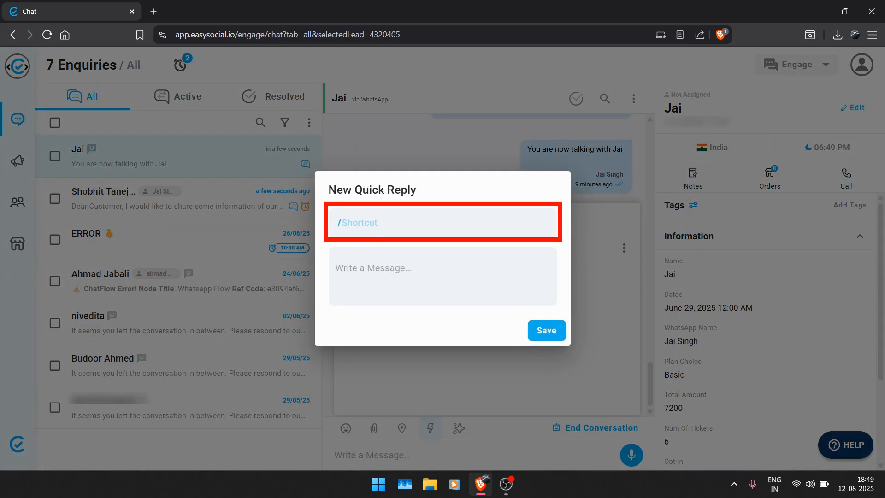
{"action": "left_click", "coordinate": [393, 228]}
{"action": "type", "text": "Greetings"}
{"action": "left_click", "coordinate": [395, 268]}
{"action": "type", "text": "Hii,"}
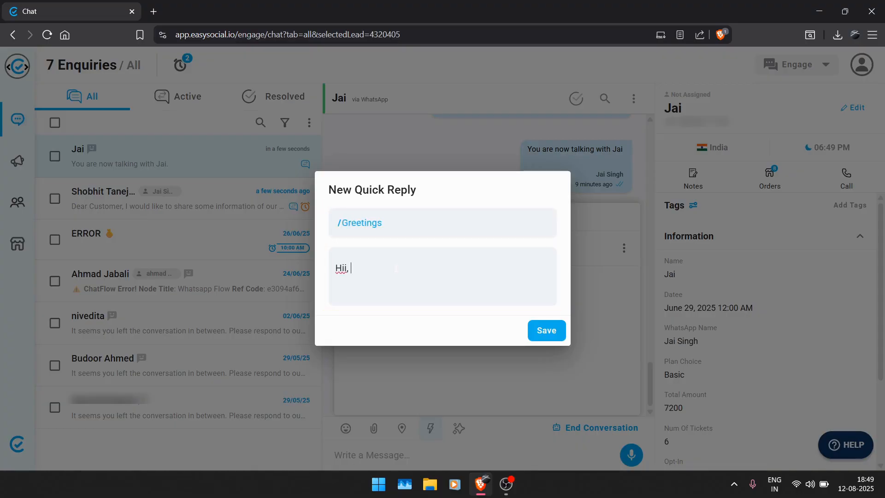
{"action": "type", "text": ", Greetings of the day, How may I help you?"}
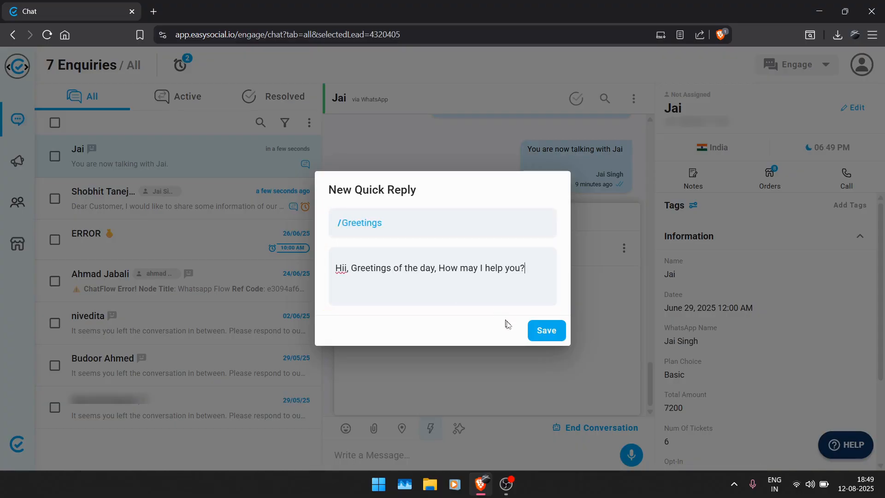
{"action": "left_click", "coordinate": [544, 333]}
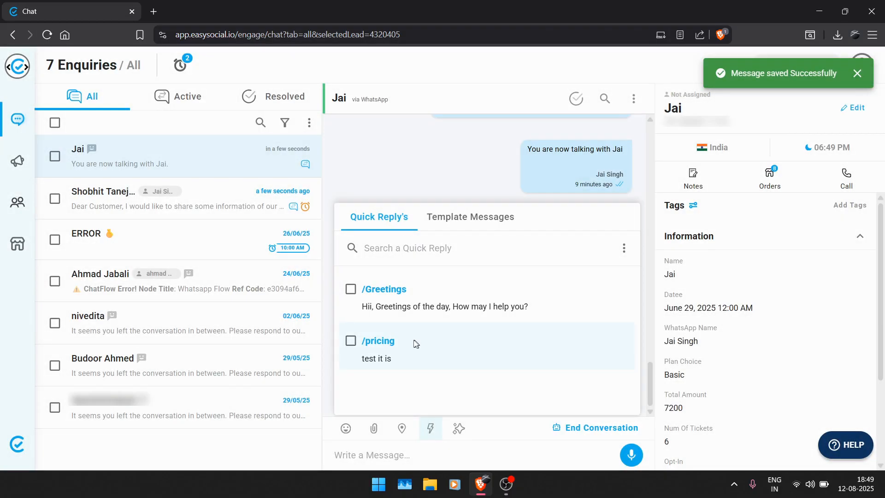
Delete the /pricing quick reply.
{"action": "left_click", "coordinate": [350, 341]}
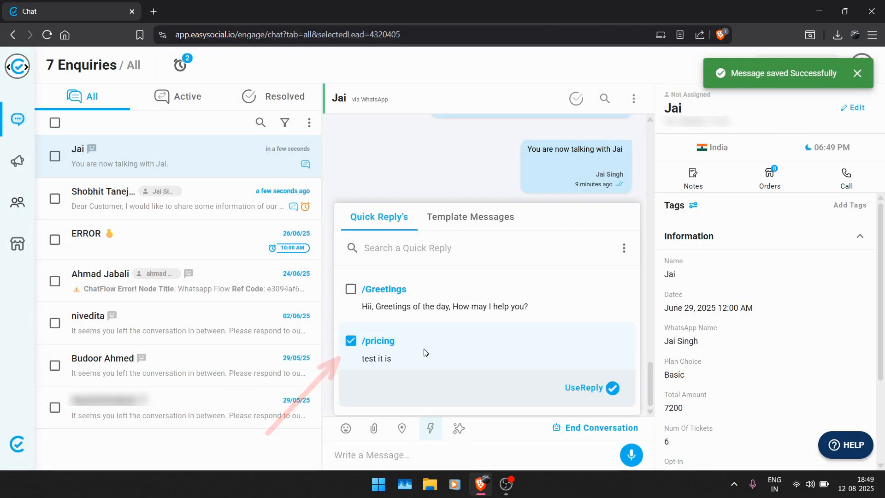
{"action": "left_click", "coordinate": [624, 248]}
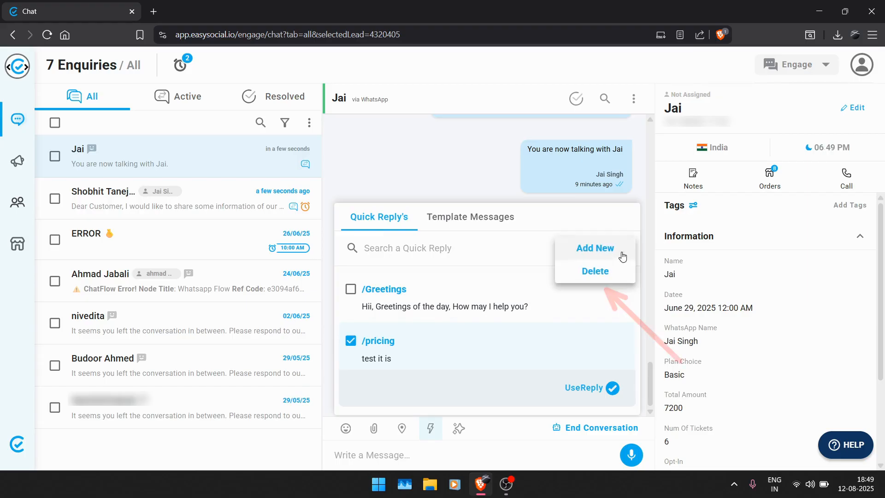
{"action": "left_click", "coordinate": [594, 272]}
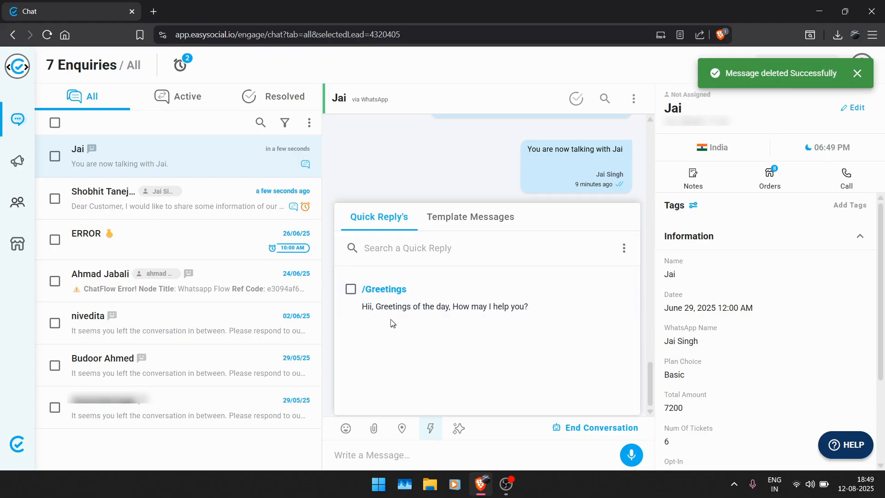
Send the /Greetings quick reply in the open conversation.
{"action": "left_click", "coordinate": [350, 289]}
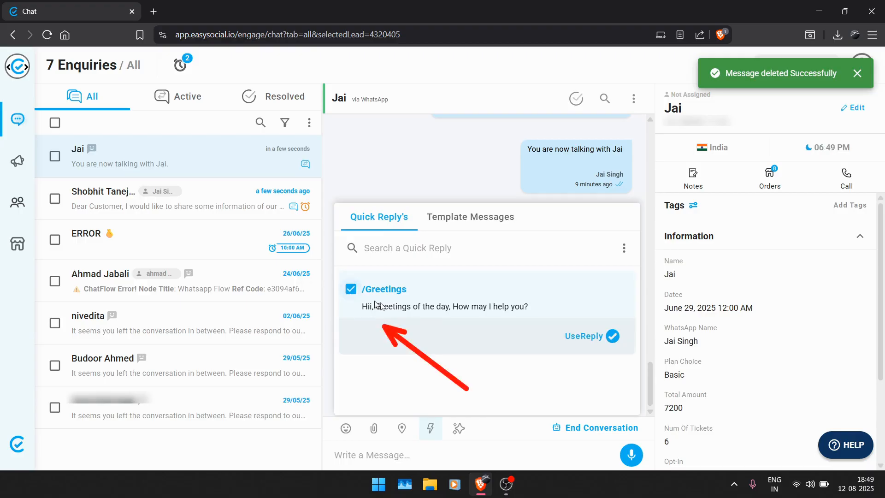
{"action": "left_click", "coordinate": [612, 337]}
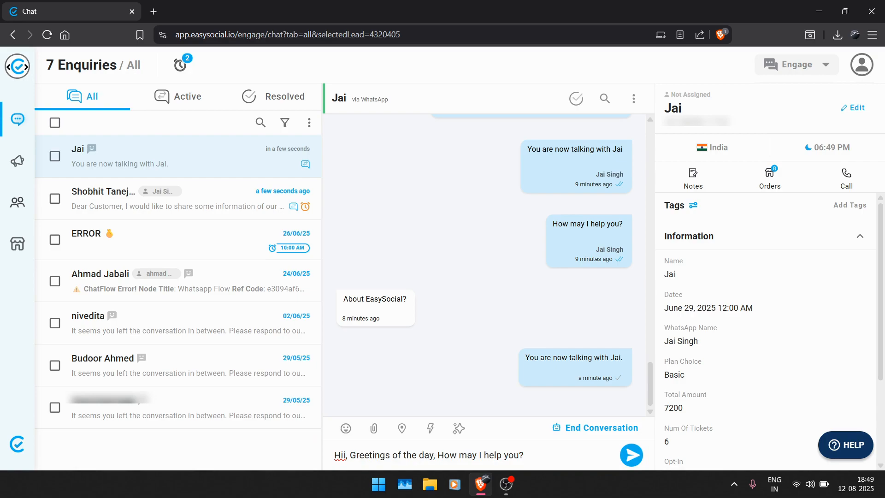
{"action": "key", "text": "Return"}
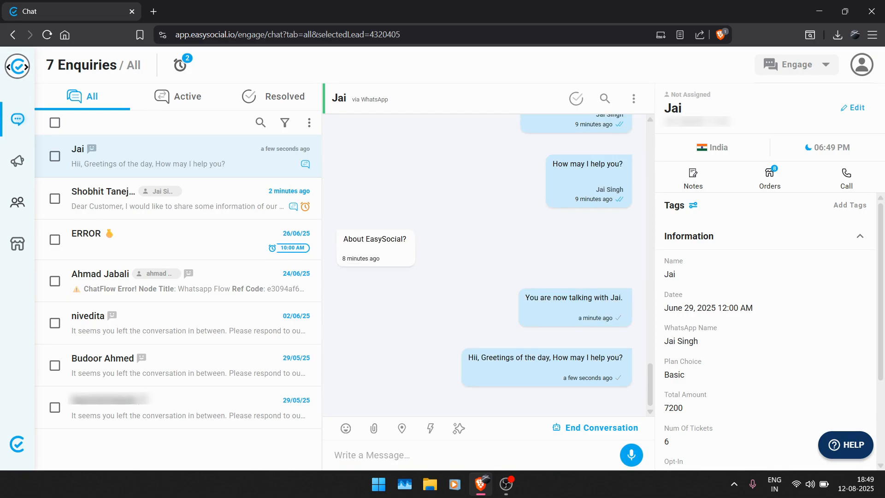
Look up the saved greeting with "/gr" in the message box and insert the /Greetings reply.
{"action": "type", "text": "/"}
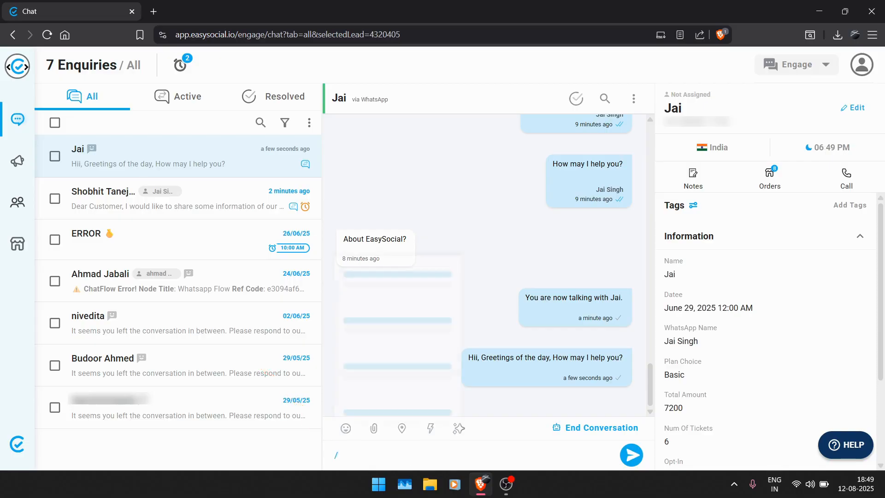
{"action": "type", "text": "gr"}
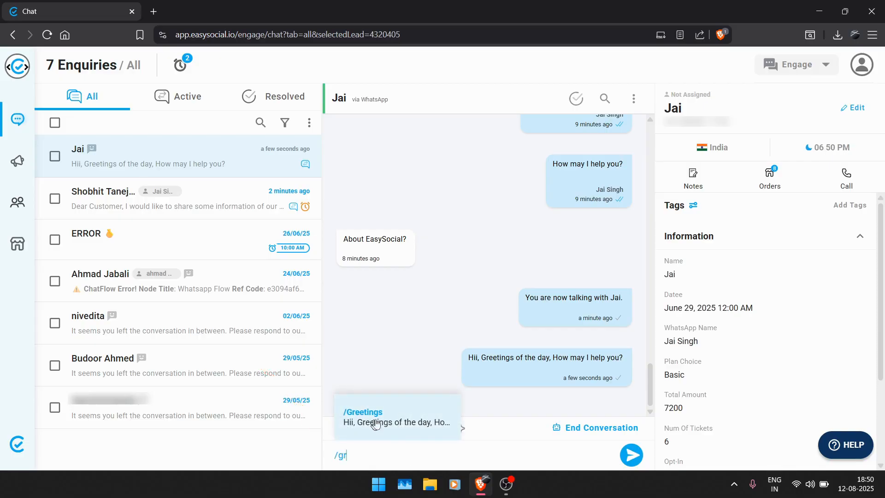
{"action": "left_click", "coordinate": [372, 425]}
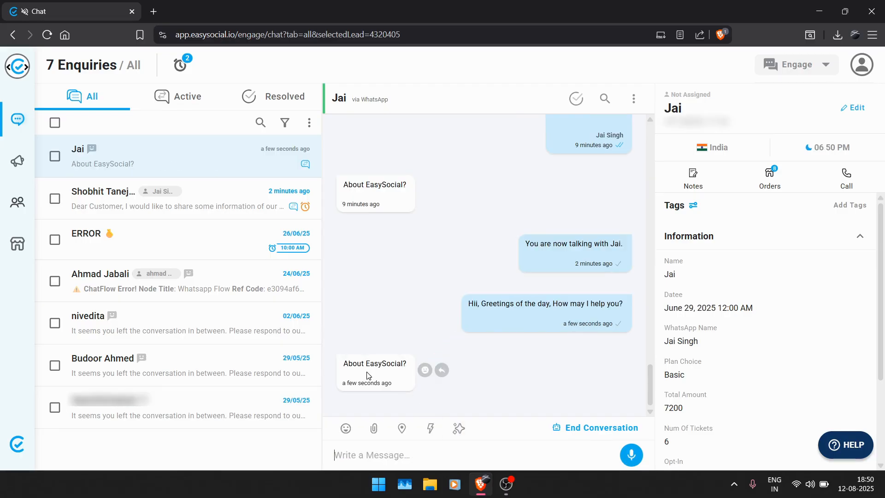
Reply to the customer's latest "About EasySocial?" message with an AI Assist draft, change its greeting to "Hi there," and send it.
{"action": "left_click", "coordinate": [441, 371]}
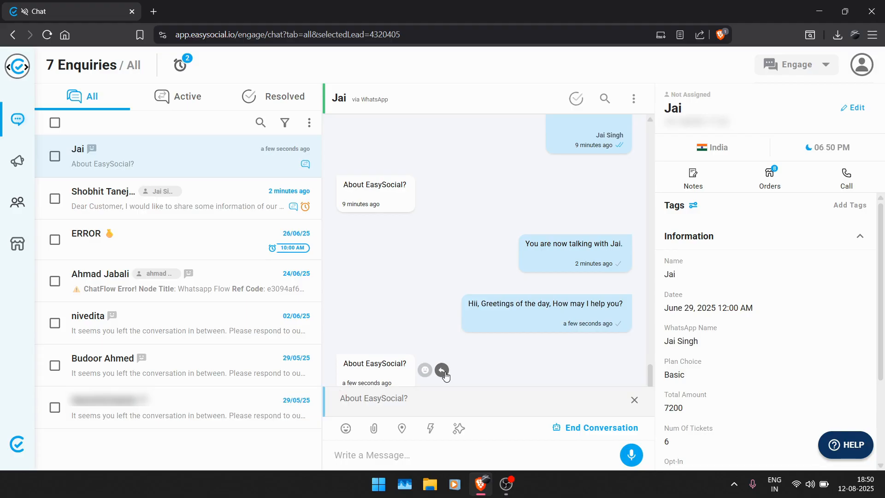
{"action": "left_click", "coordinate": [459, 428]}
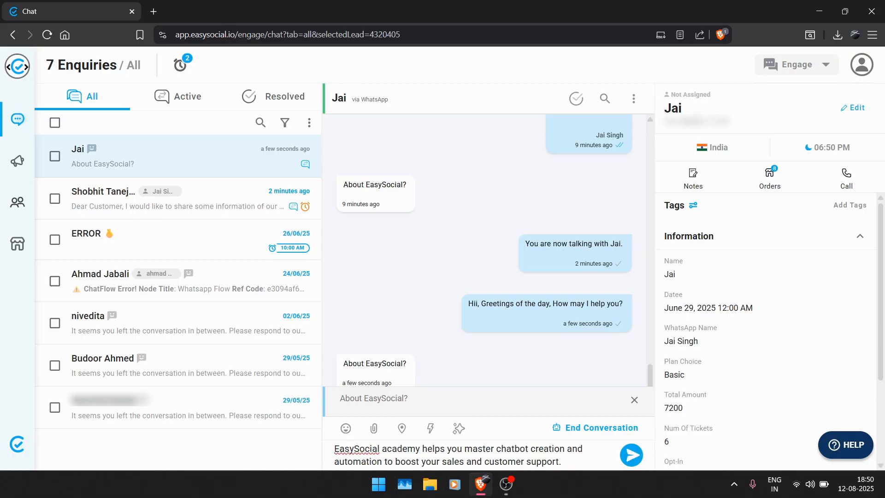
{"action": "type", "text": "H"}
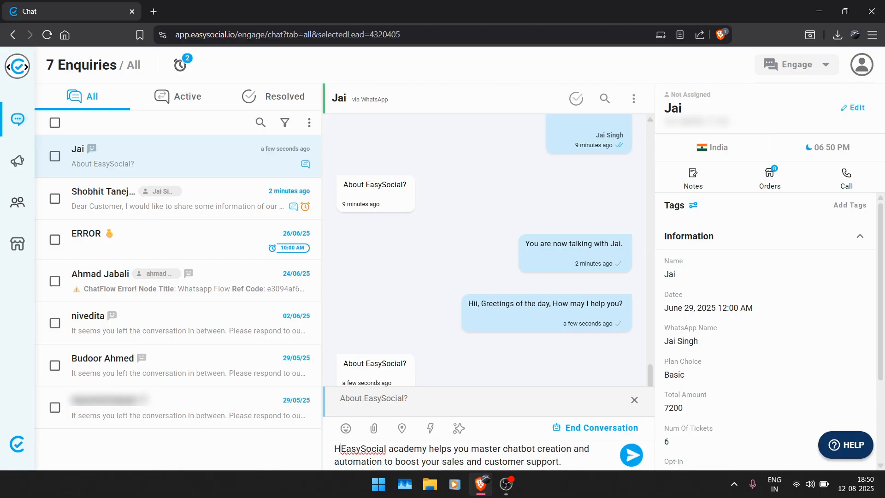
{"action": "type", "text": "i"}
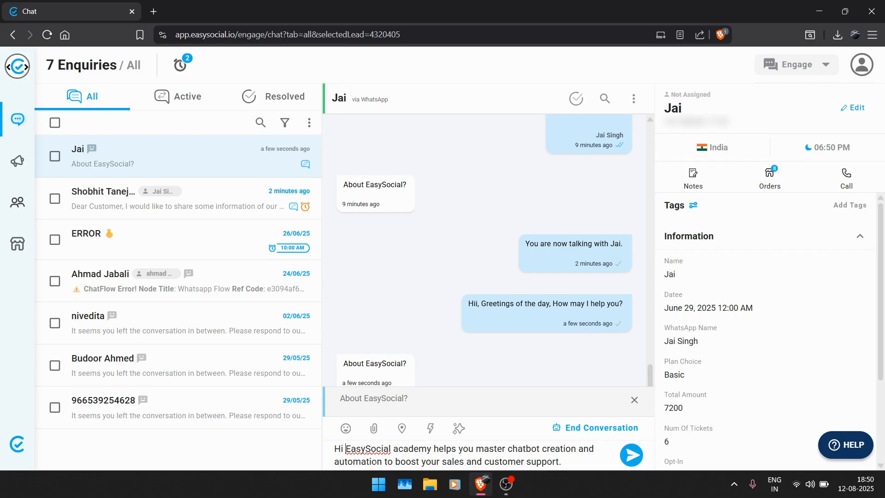
{"action": "type", "text": "there,"}
{"action": "key", "text": "Return"}
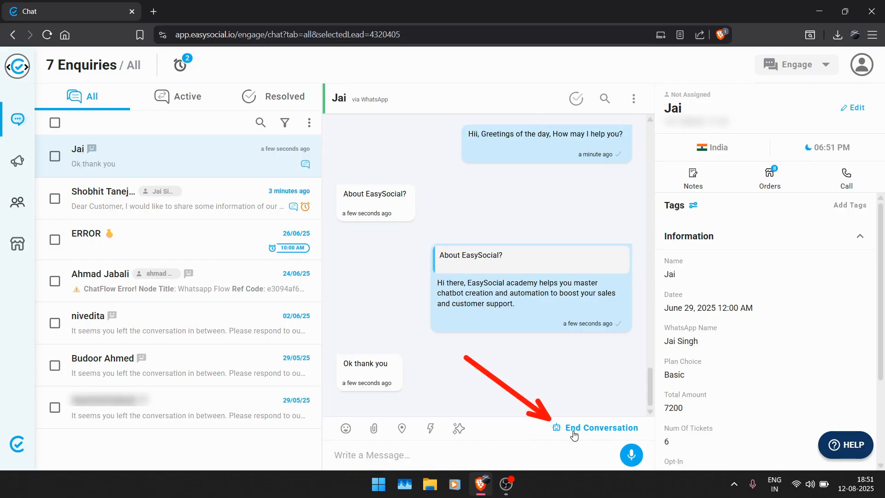
End the conversation to hand it back to the bot and mark the enquiry as resolved.
{"action": "left_click", "coordinate": [573, 429]}
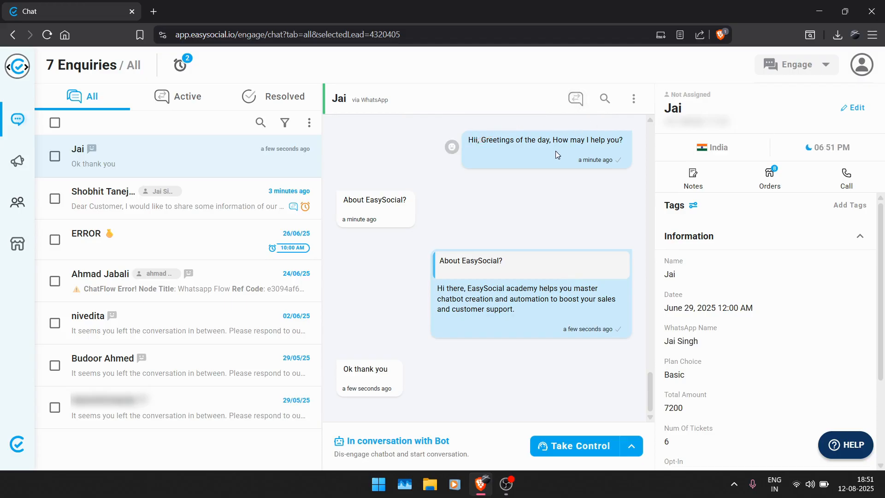
{"action": "left_click", "coordinate": [578, 108]}
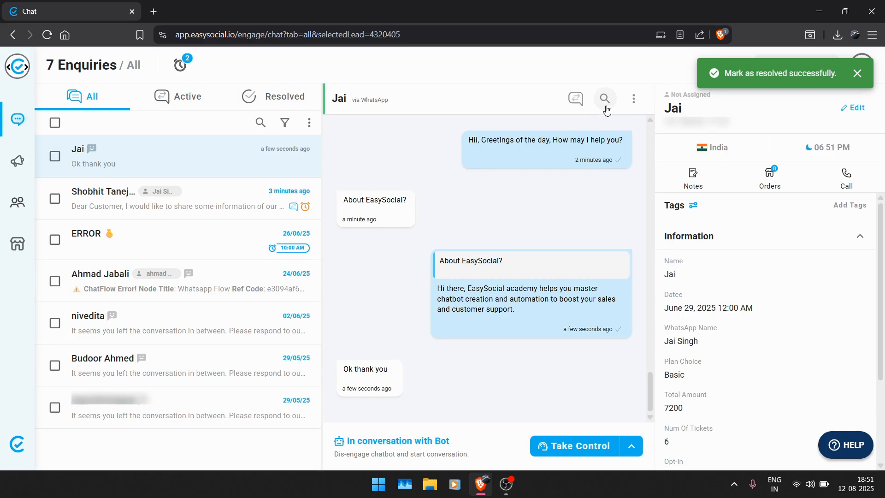
Search the conversation's messages for "image", view the first match in the chat and close the search.
{"action": "left_click", "coordinate": [604, 98]}
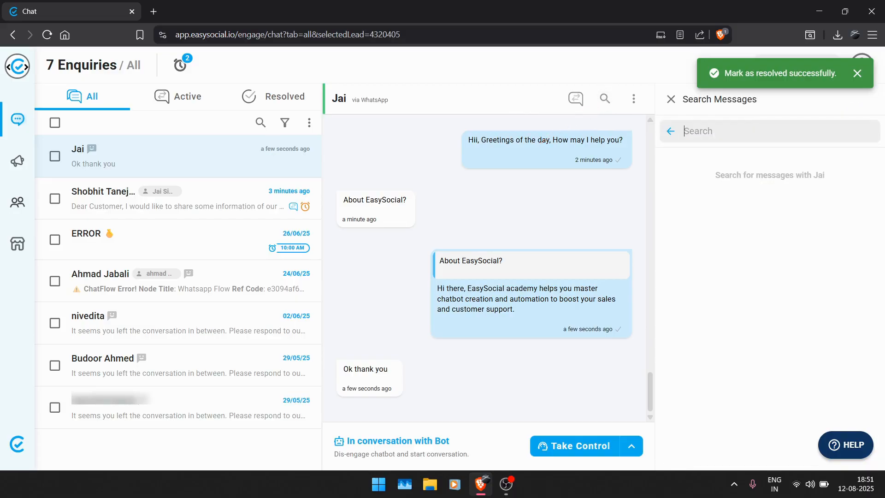
{"action": "type", "text": "image"}
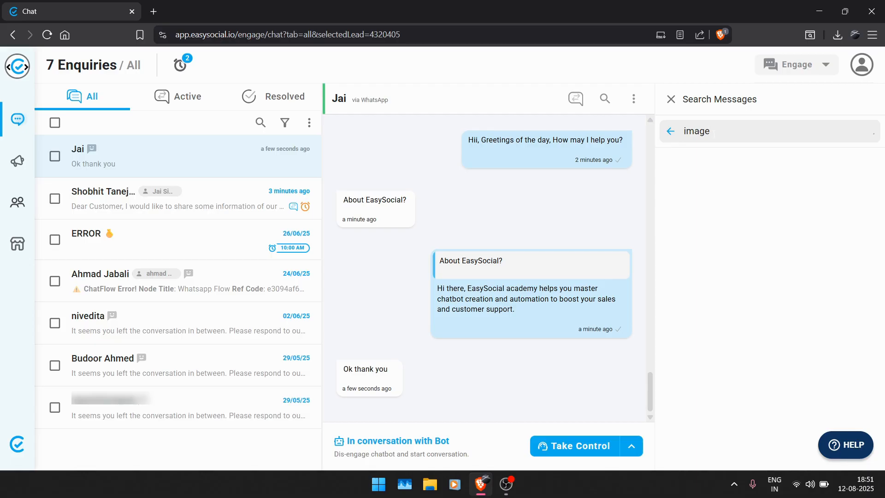
{"action": "left_click", "coordinate": [725, 177]}
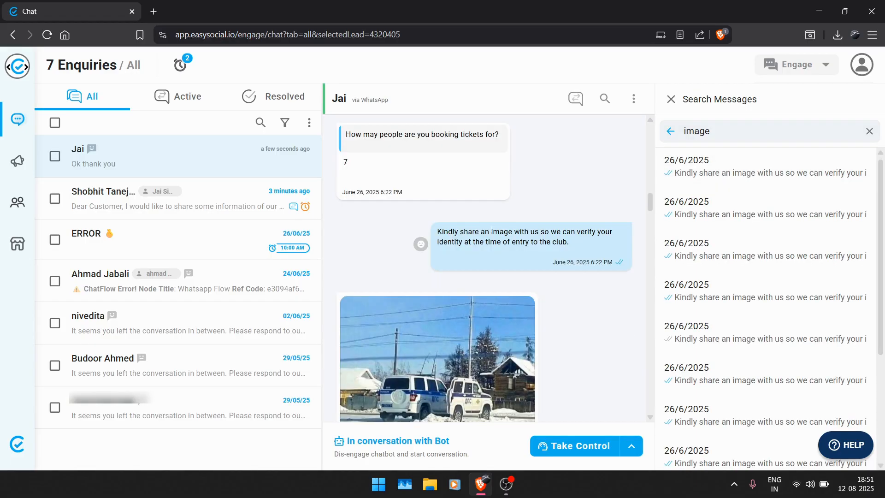
{"action": "left_click", "coordinate": [671, 99]}
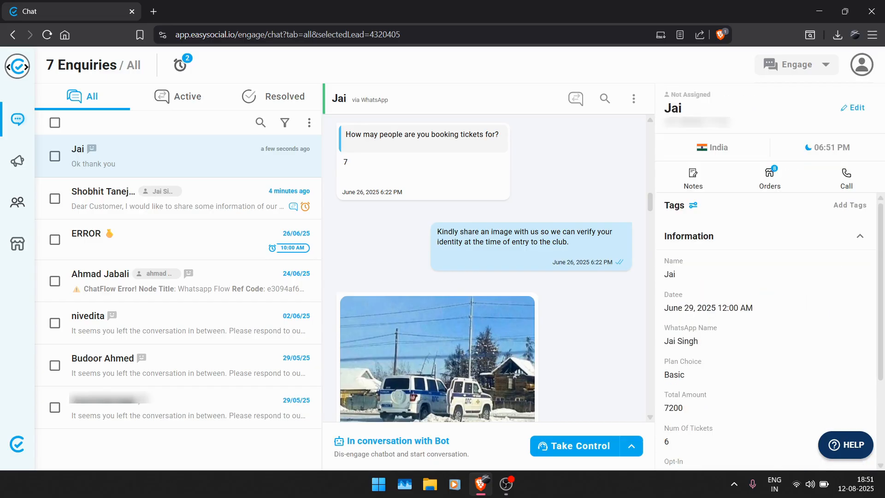
Assign the open lead to the second team member in the list.
{"action": "left_click", "coordinate": [634, 99]}
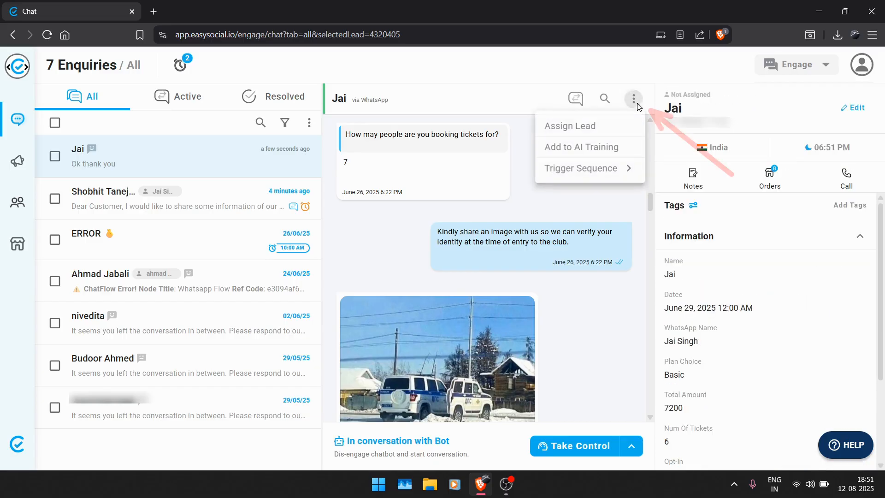
{"action": "left_click", "coordinate": [601, 127]}
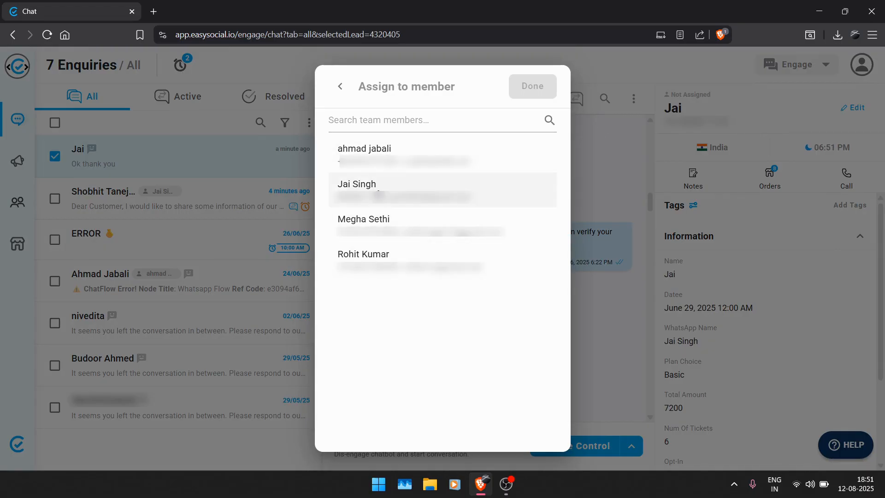
{"action": "left_click", "coordinate": [378, 189]}
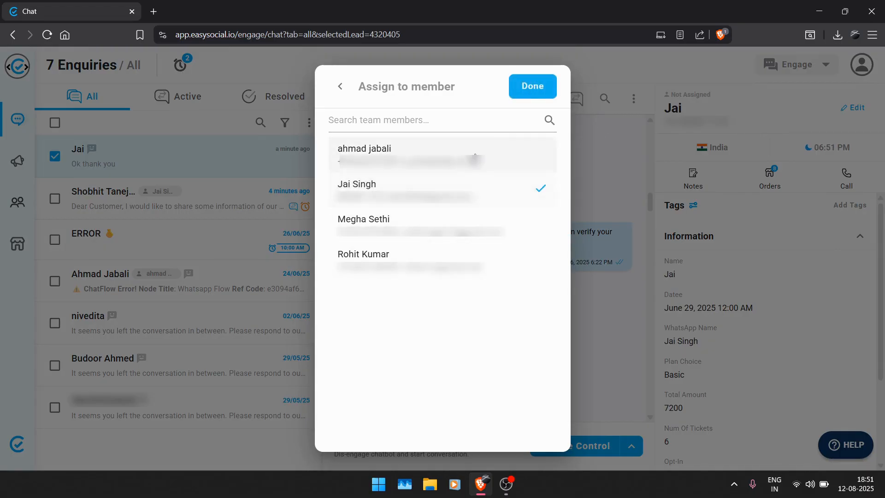
{"action": "left_click", "coordinate": [533, 87]}
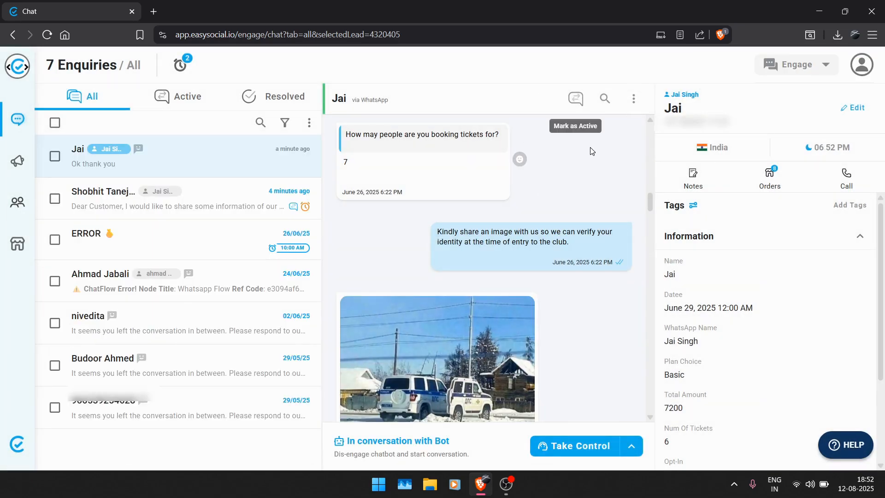
Trigger the Automobile marketing sequence for the open lead.
{"action": "left_click", "coordinate": [634, 99]}
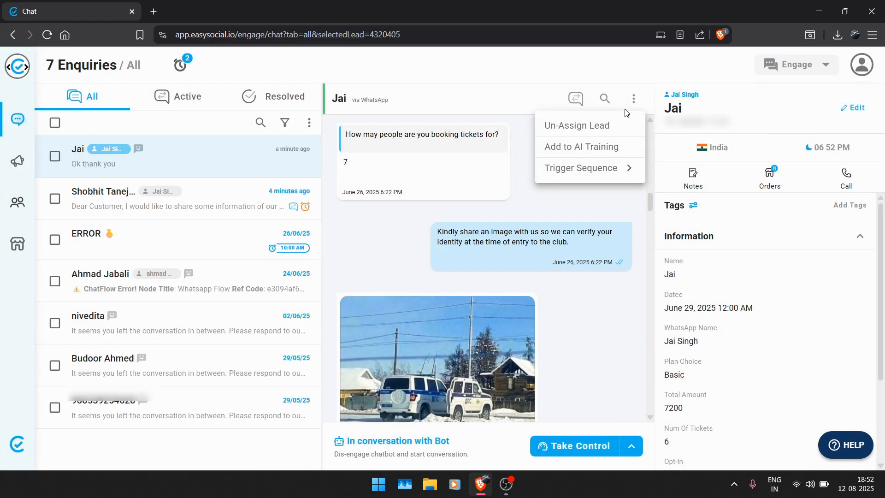
{"action": "left_click", "coordinate": [613, 174]}
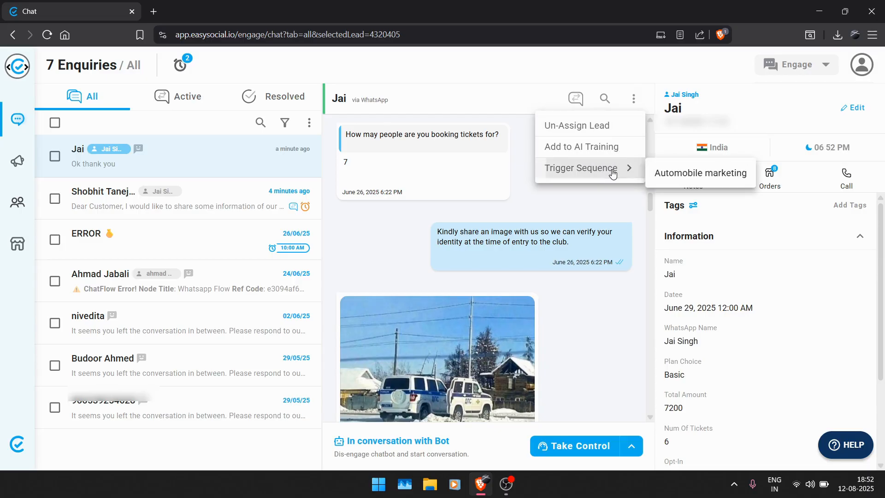
{"action": "left_click", "coordinate": [679, 178]}
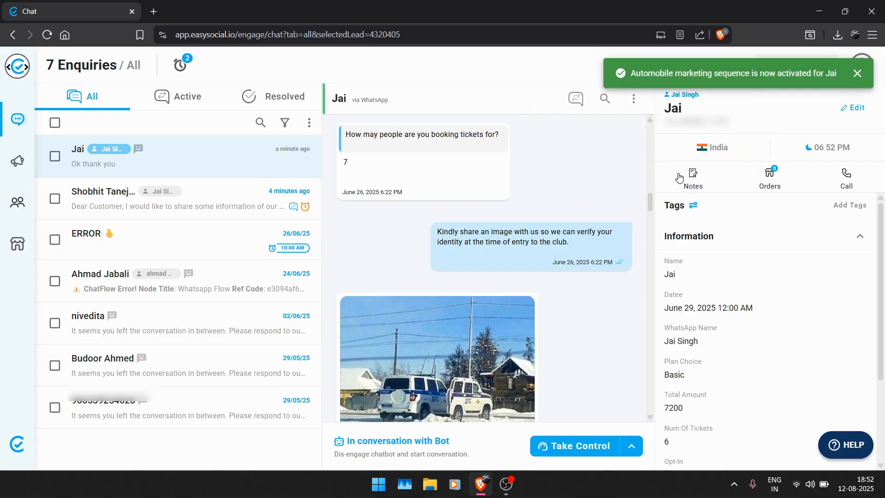